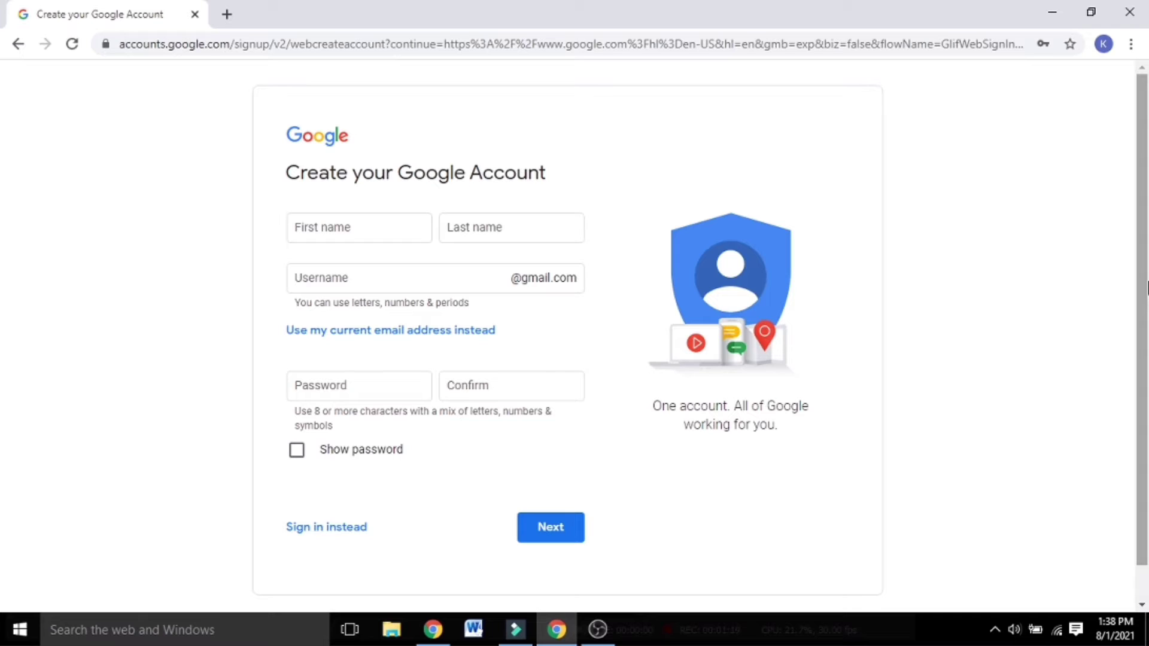
Enter the account holder's first name, last name and chosen username.
{"action": "left_click", "coordinate": [347, 236]}
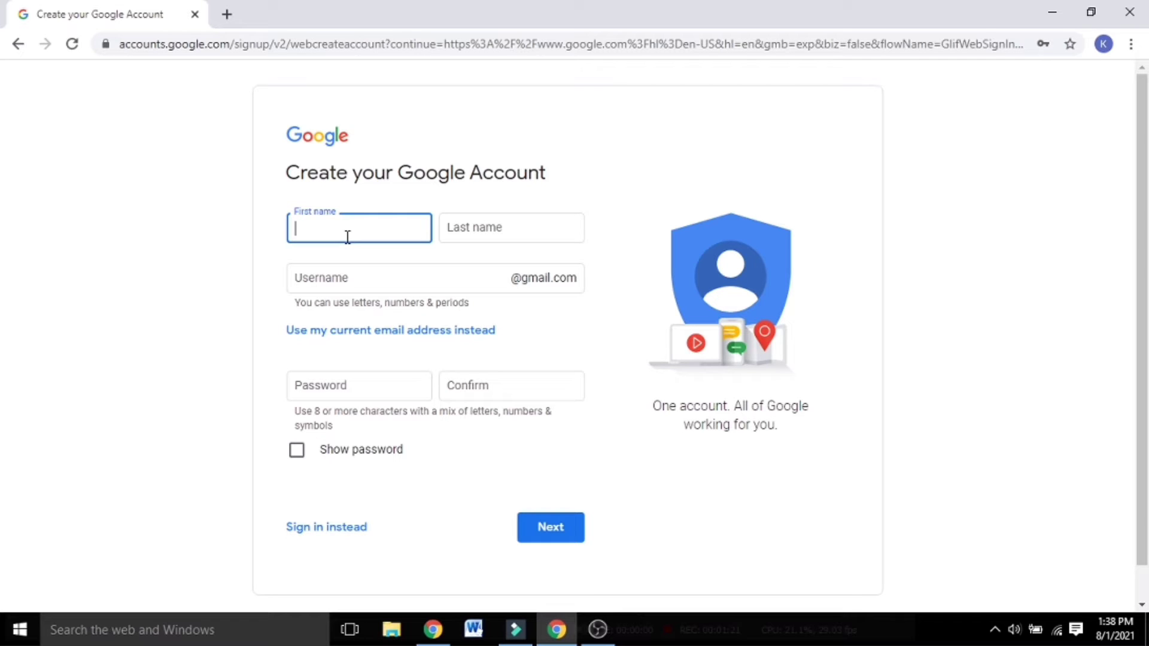
{"action": "type", "text": "yummy"}
{"action": "left_click", "coordinate": [446, 233]}
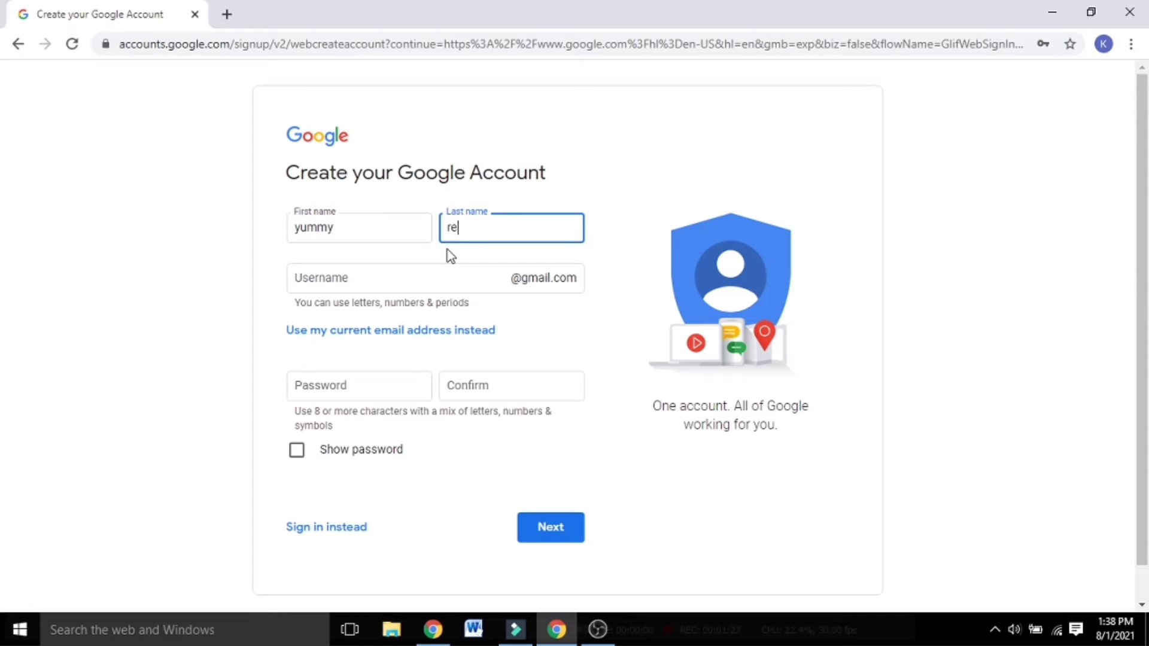
{"action": "type", "text": "repies"}
{"action": "left_click", "coordinate": [440, 275]}
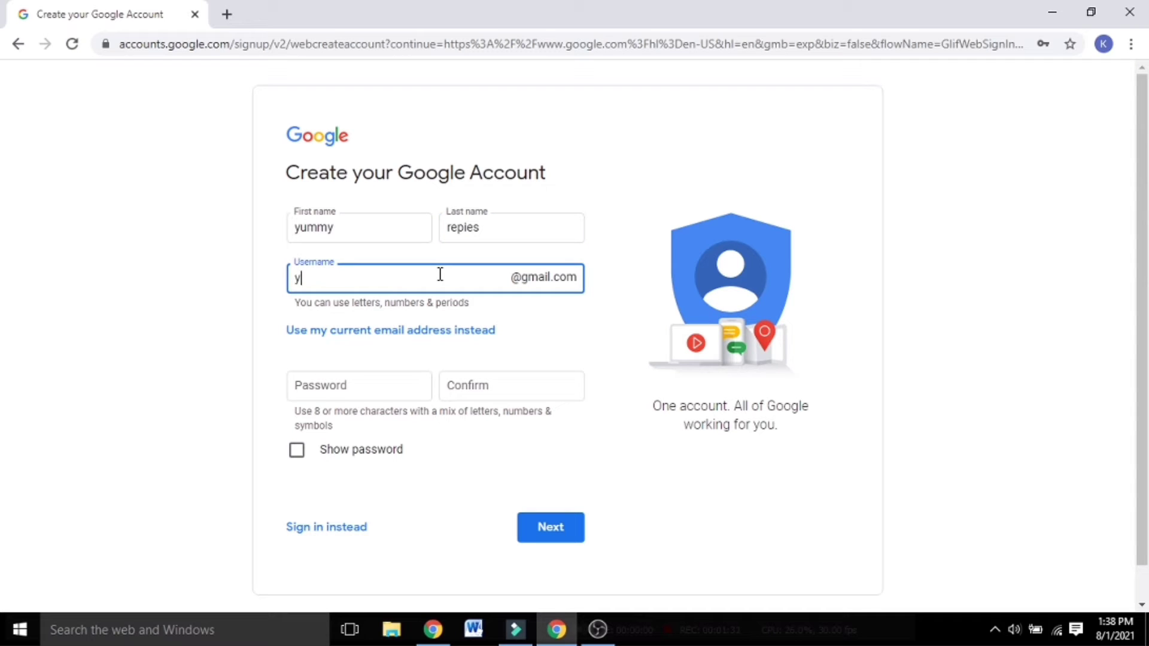
Enter a matching password and confirmation, then submit the form.
{"action": "left_click", "coordinate": [365, 386]}
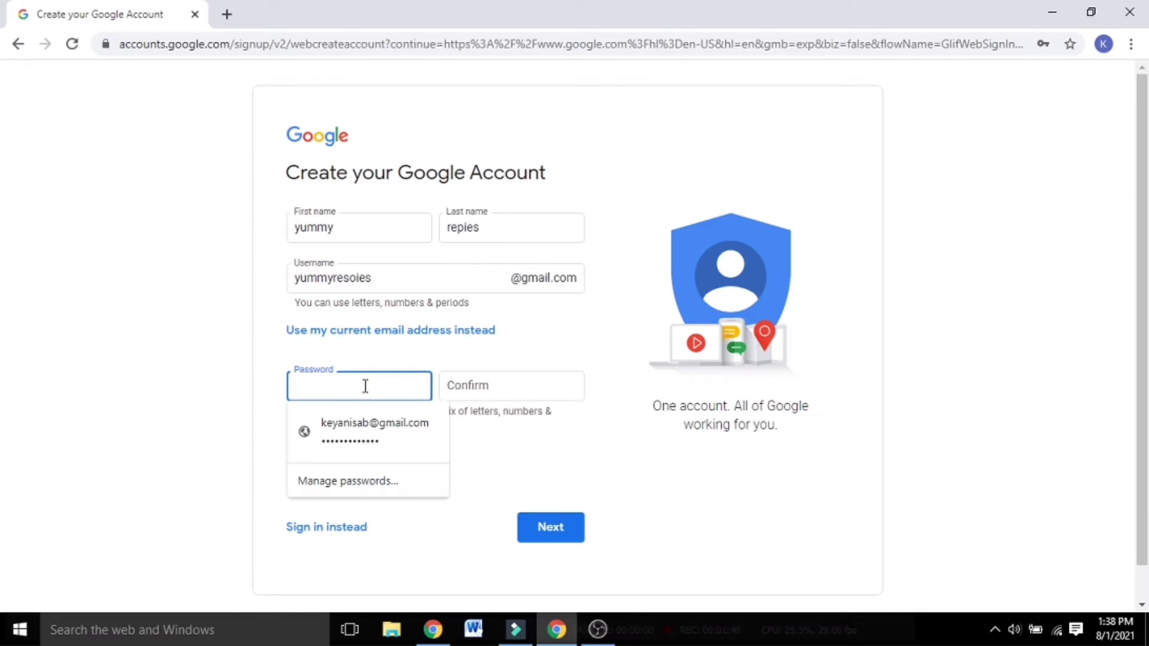
{"action": "type", "text": "••••••••"}
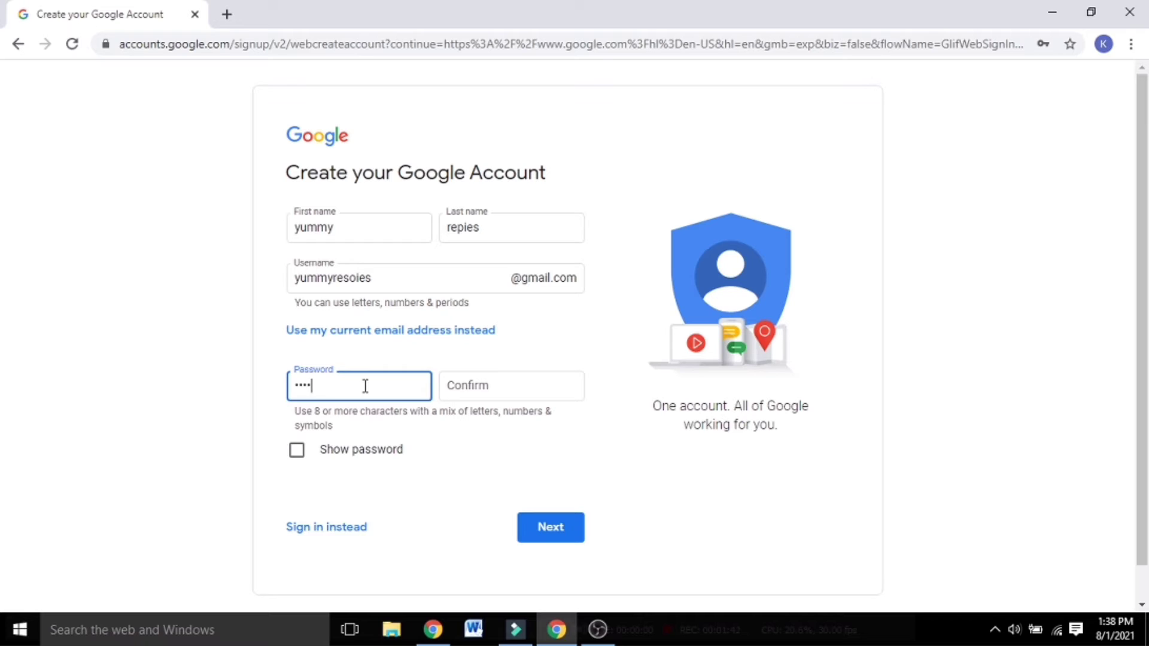
{"action": "type", "text": "•••••"}
{"action": "left_click", "coordinate": [478, 387]}
{"action": "type", "text": "•••"}
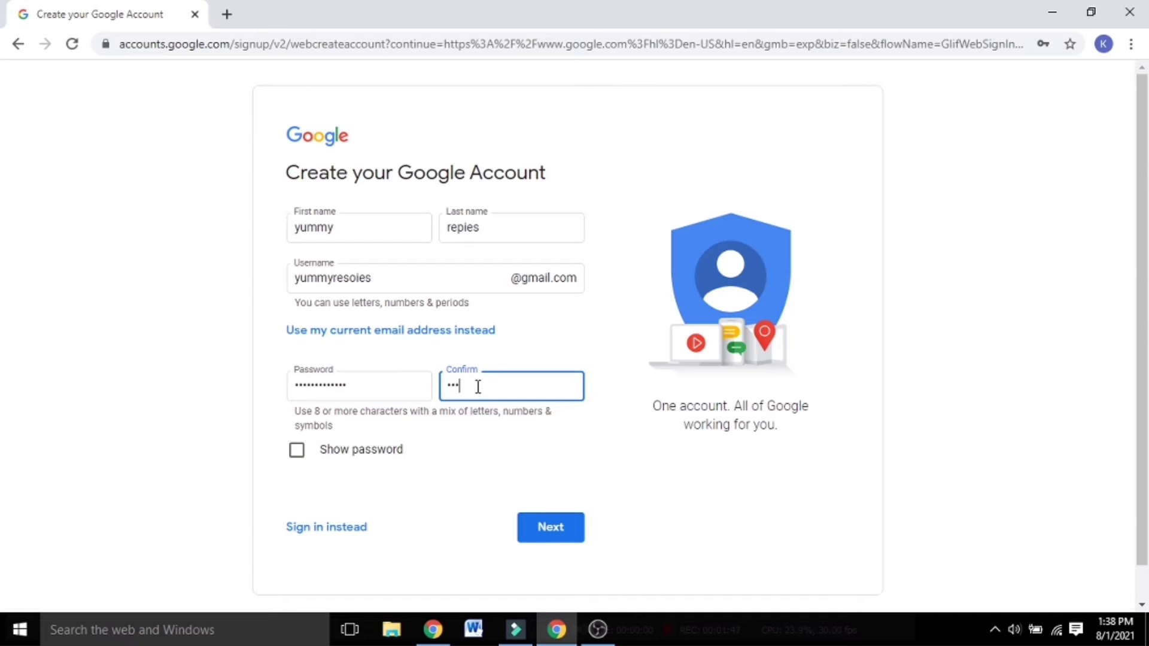
{"action": "type", "text": "••••••••••"}
{"action": "left_click", "coordinate": [549, 542]}
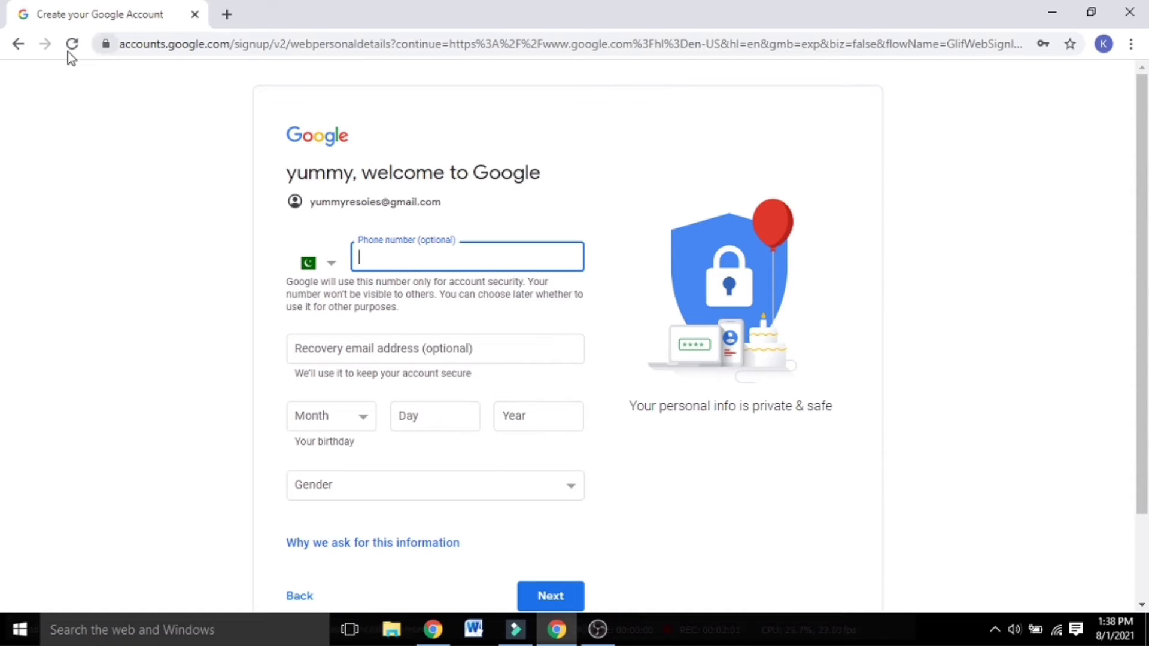
Go back to the form and correct the username's misspelled ending with 'pi'.
{"action": "left_click", "coordinate": [18, 45]}
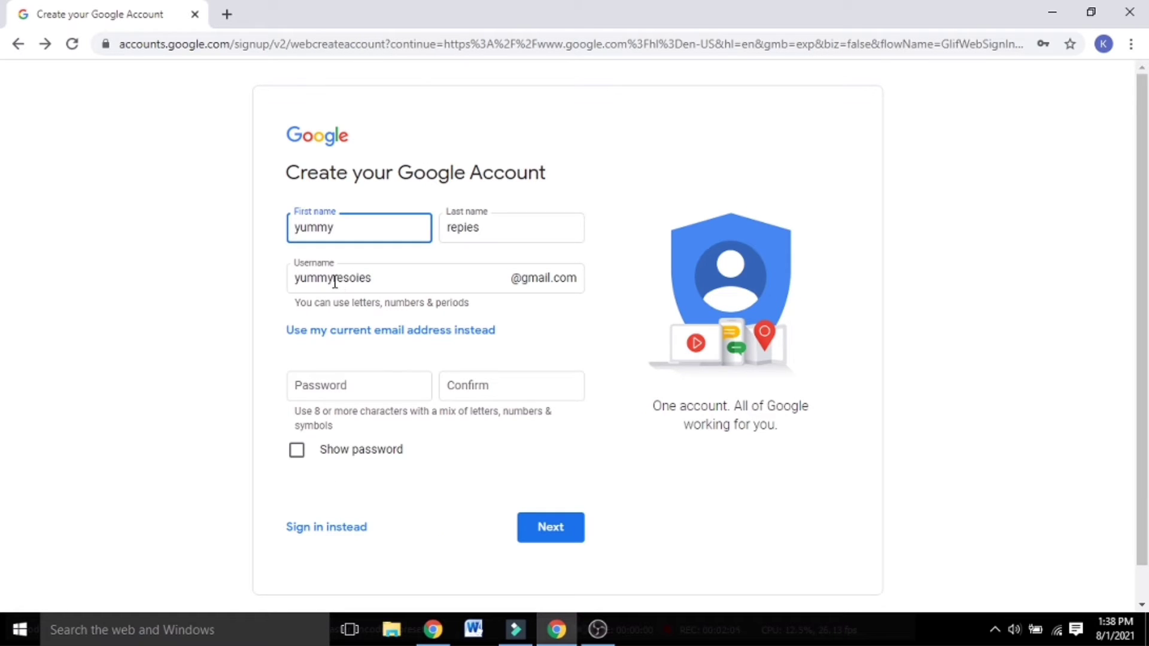
{"action": "left_click", "coordinate": [358, 277]}
{"action": "key", "text": "BackSpace"}
{"action": "key", "text": "BackSpace"}
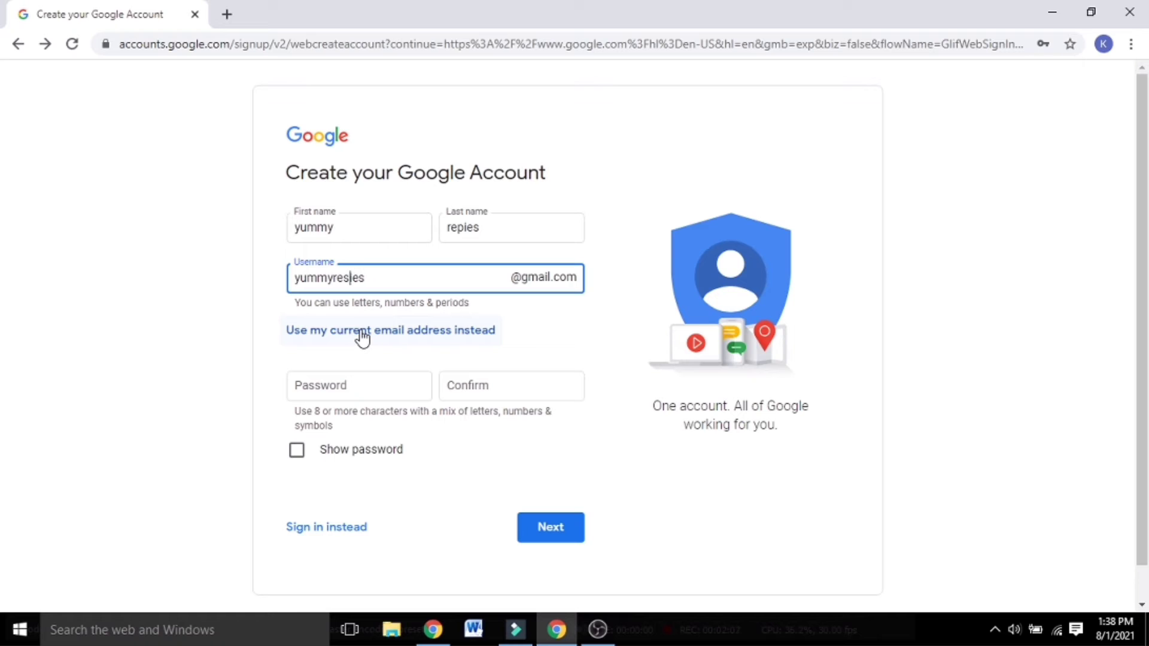
{"action": "type", "text": "pi"}
Re-enter the password and its confirmation, then submit the corrected details.
{"action": "left_click", "coordinate": [341, 395]}
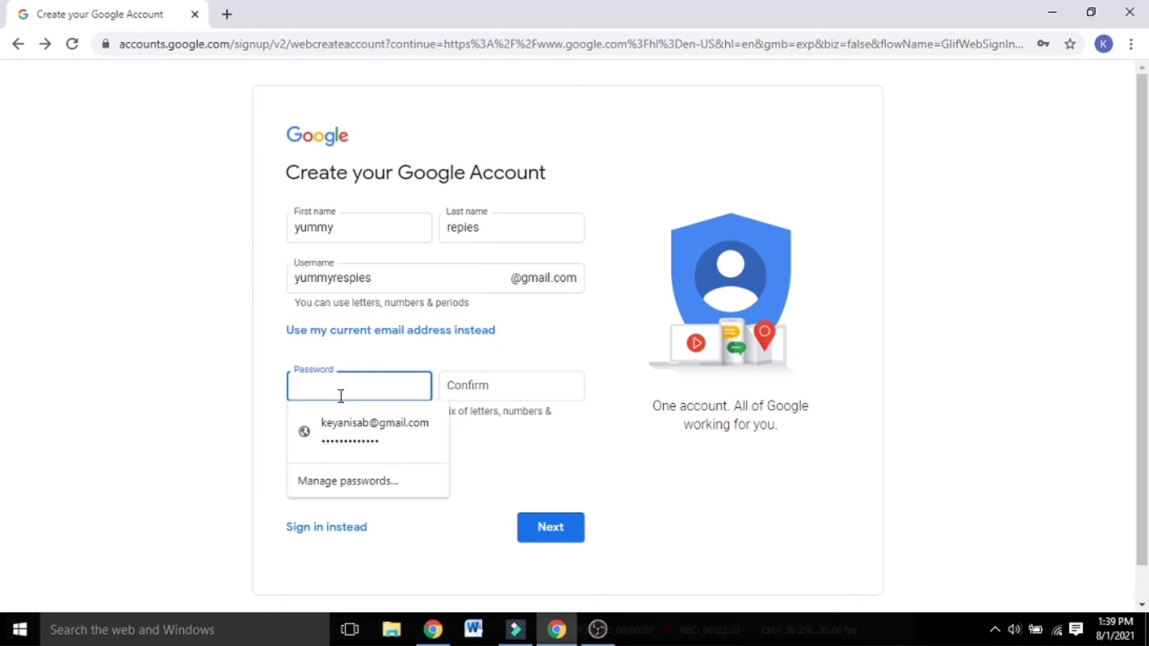
{"action": "type", "text": "•••••••••"}
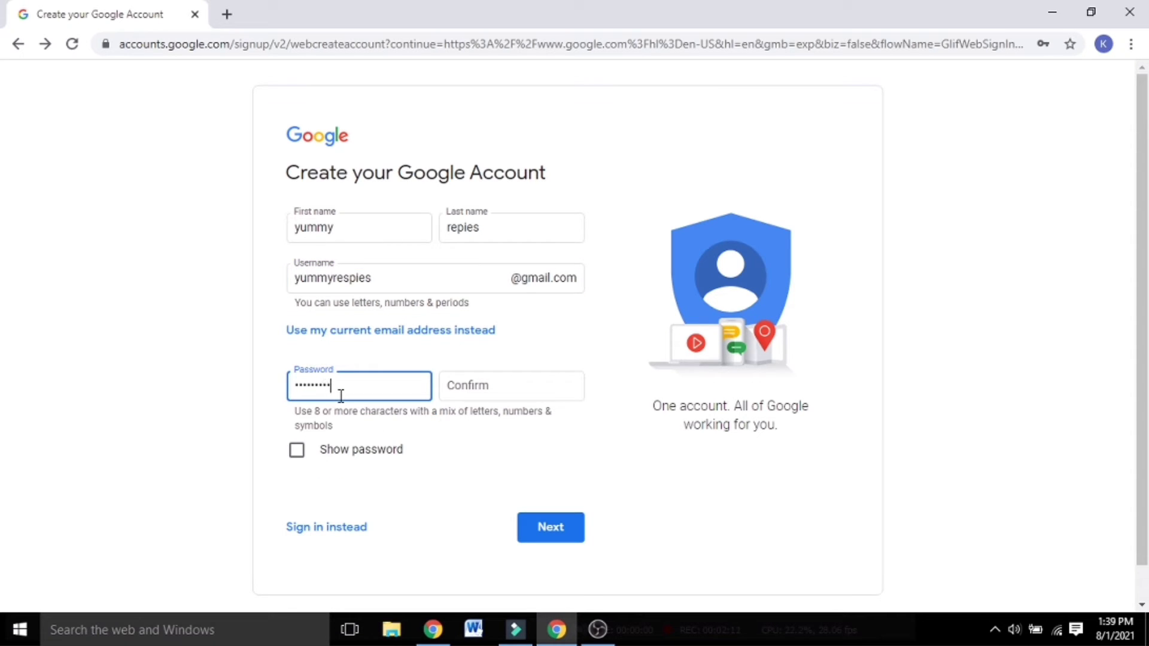
{"action": "type", "text": "•••"}
{"action": "left_click", "coordinate": [488, 388]}
{"action": "type", "text": "••••••"}
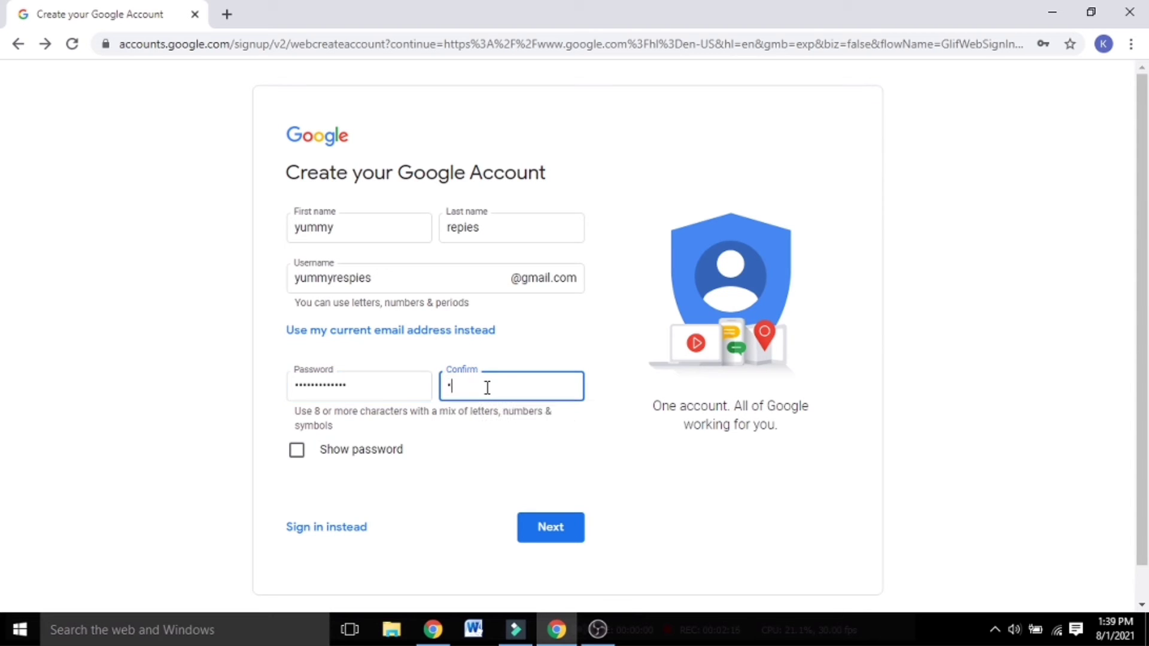
{"action": "type", "text": "•••••••"}
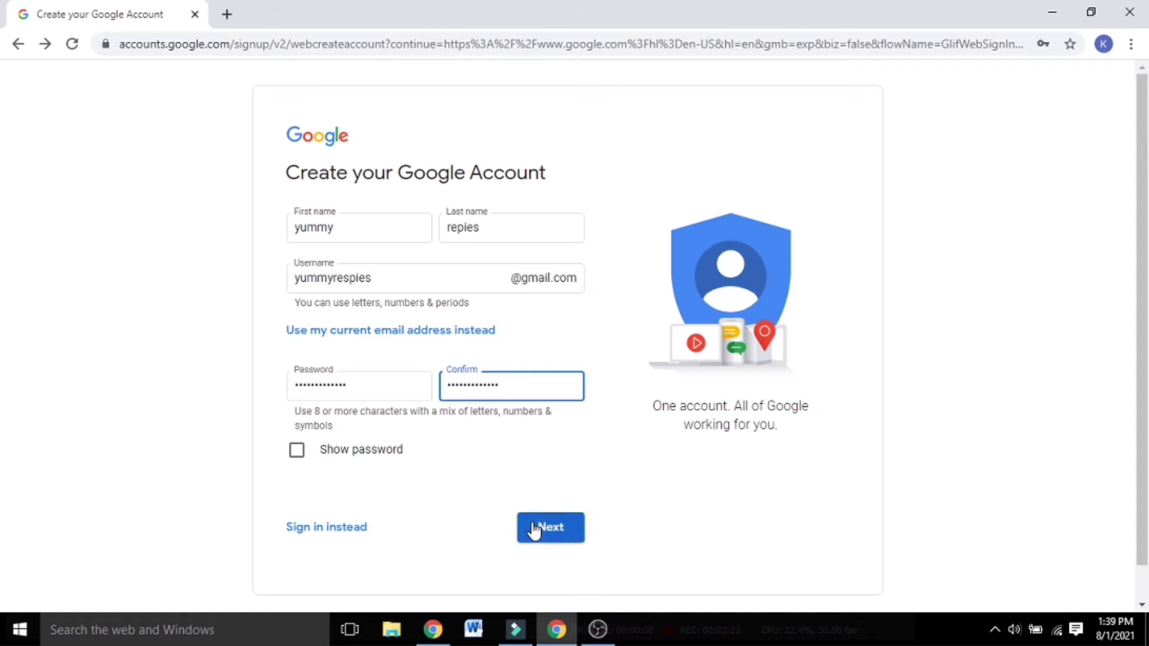
{"action": "left_click", "coordinate": [535, 529]}
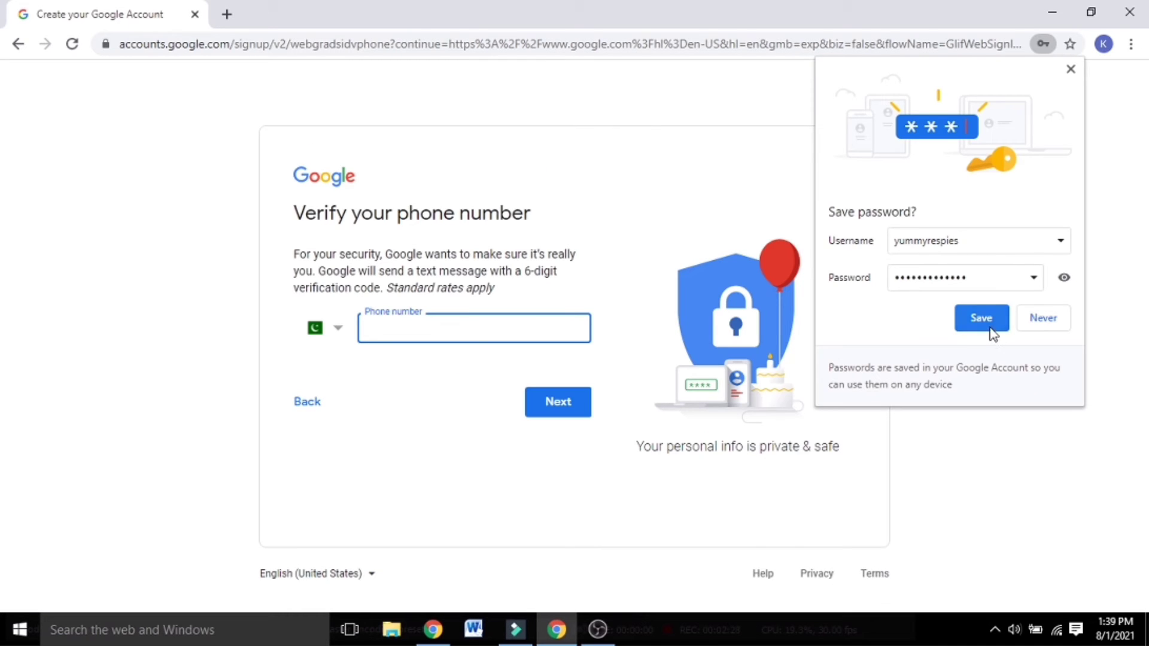
Save the password in Chrome, dismiss the YouTube notification, and verify the texted 6-digit code.
{"action": "left_click", "coordinate": [989, 326]}
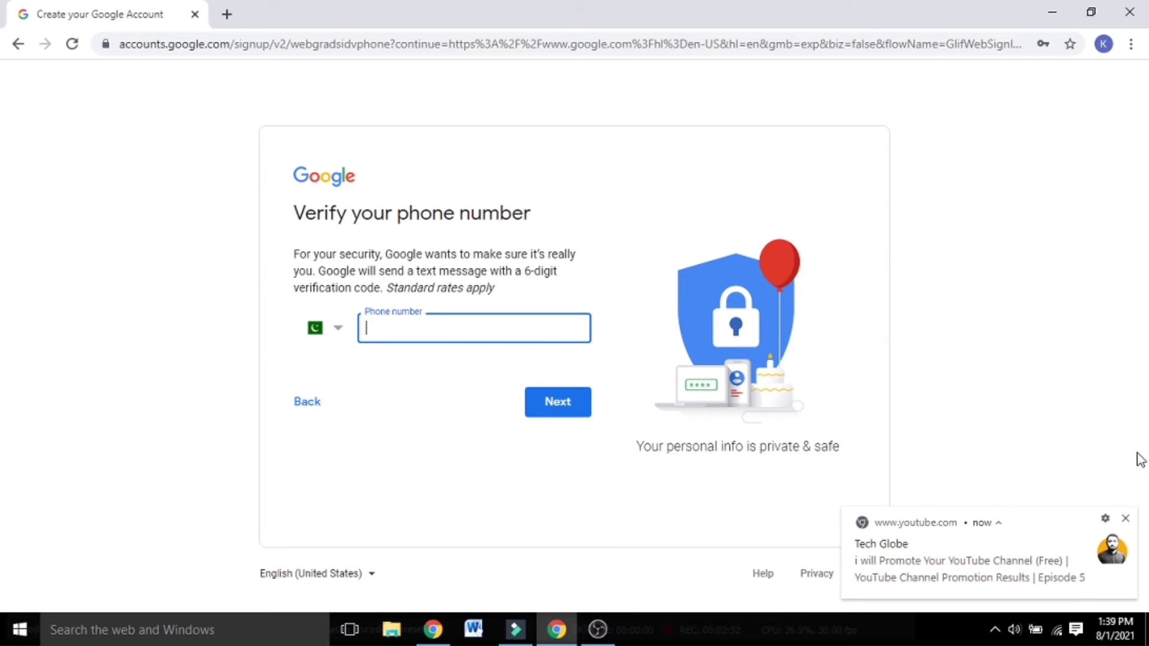
{"action": "left_click", "coordinate": [1126, 518]}
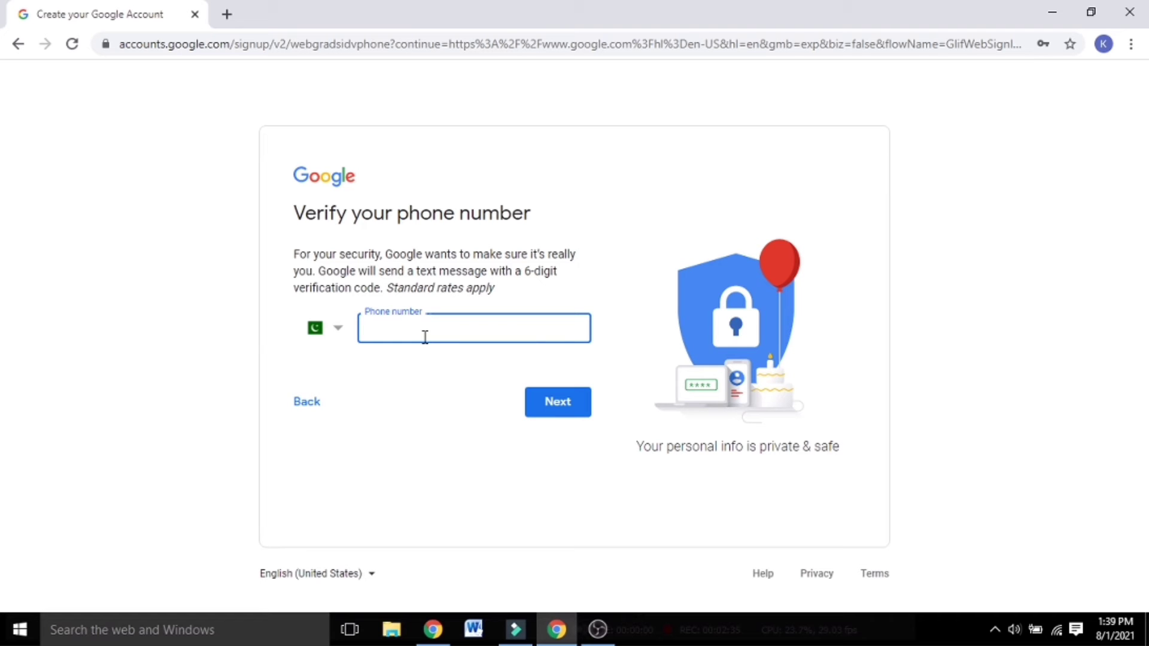
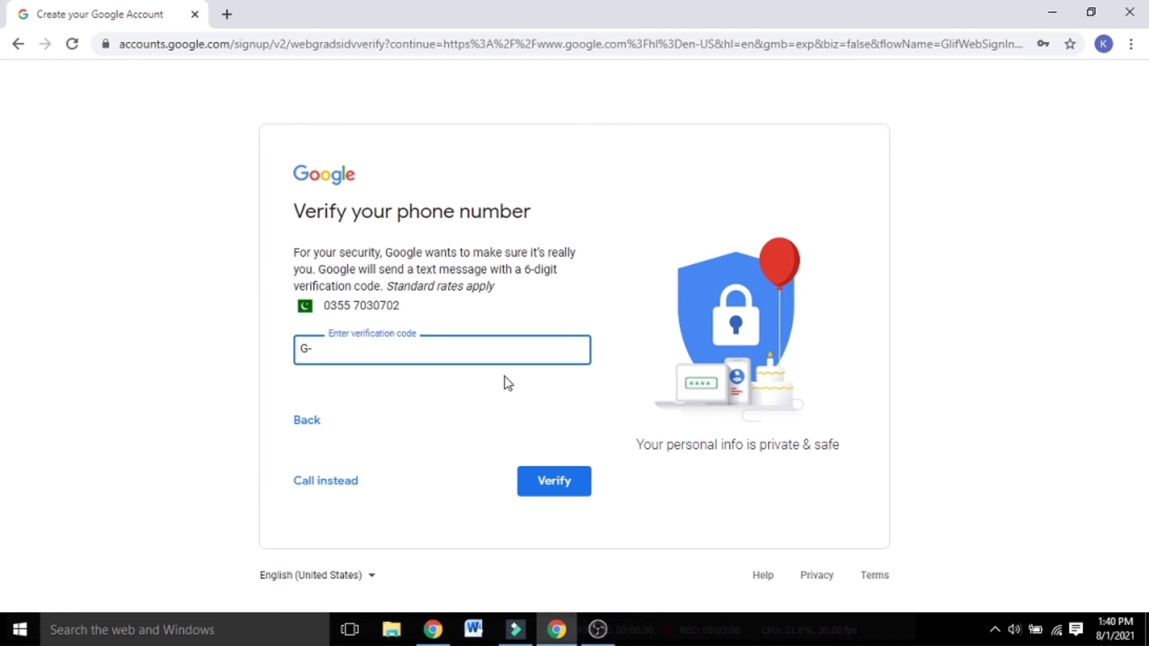
{"action": "left_click", "coordinate": [544, 486]}
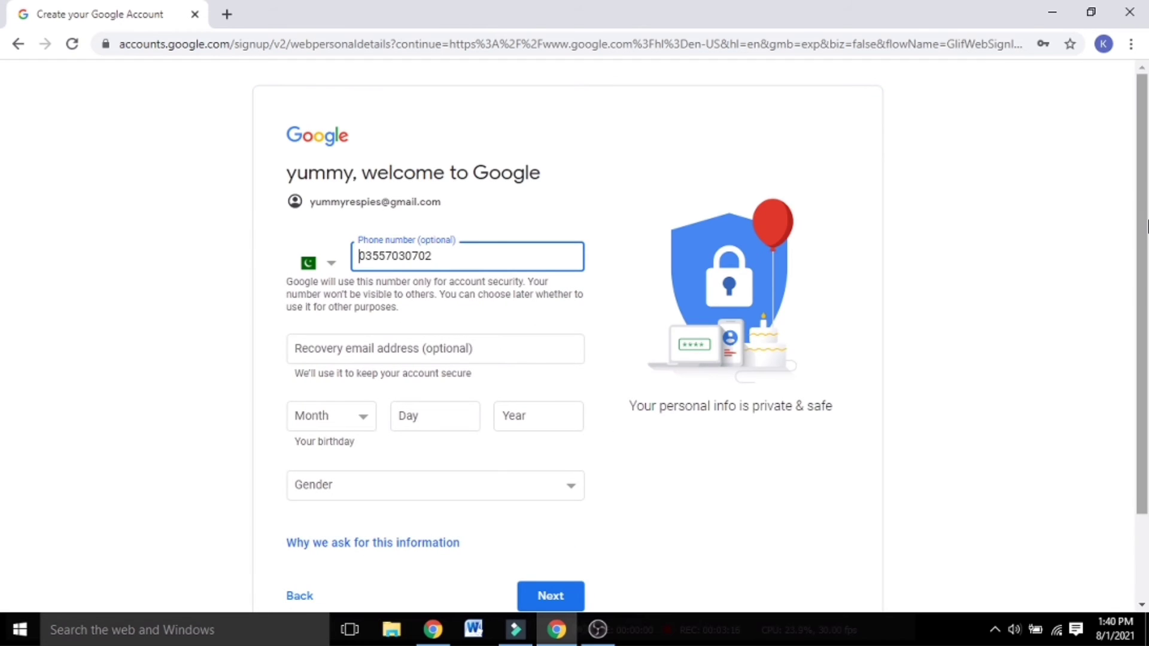
Set the birth month to October and the day to 10, moving on to the year field.
{"action": "left_click_drag", "start_coordinate": [1143, 253], "coordinate": [1142, 338]}
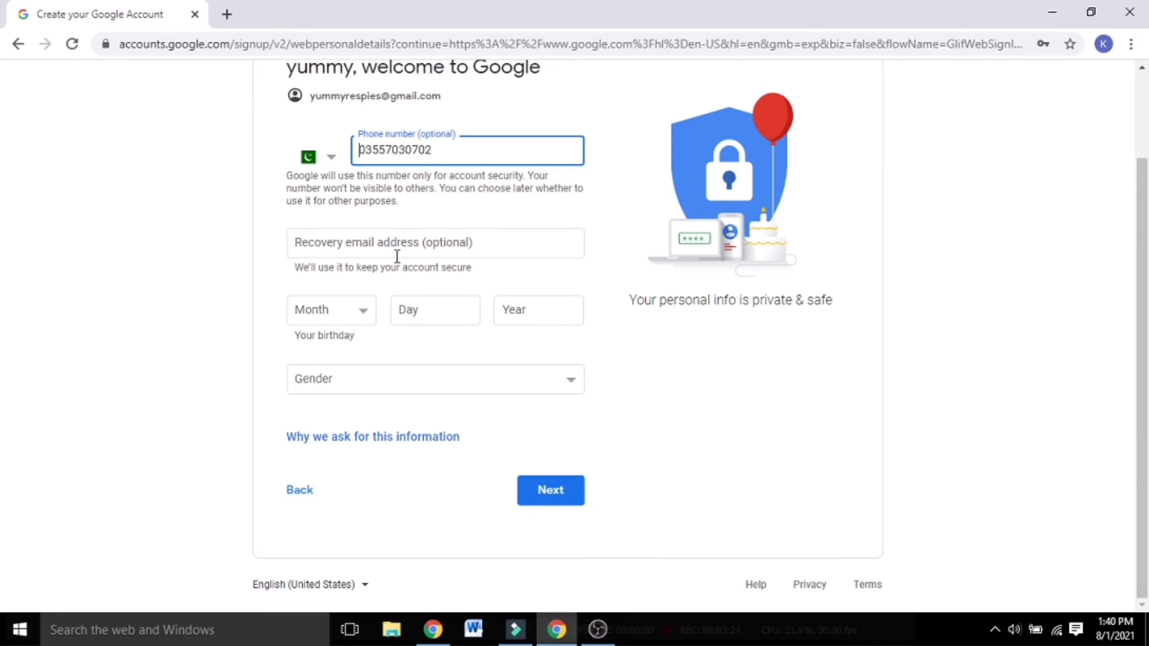
{"action": "left_click", "coordinate": [369, 308]}
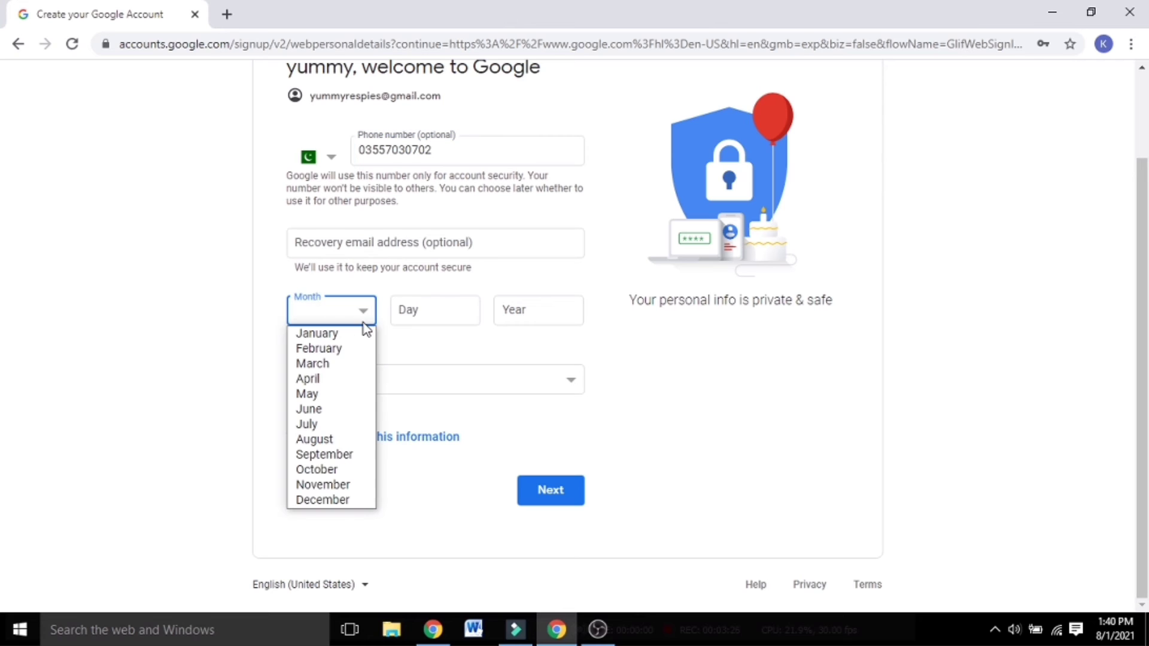
{"action": "left_click", "coordinate": [330, 473]}
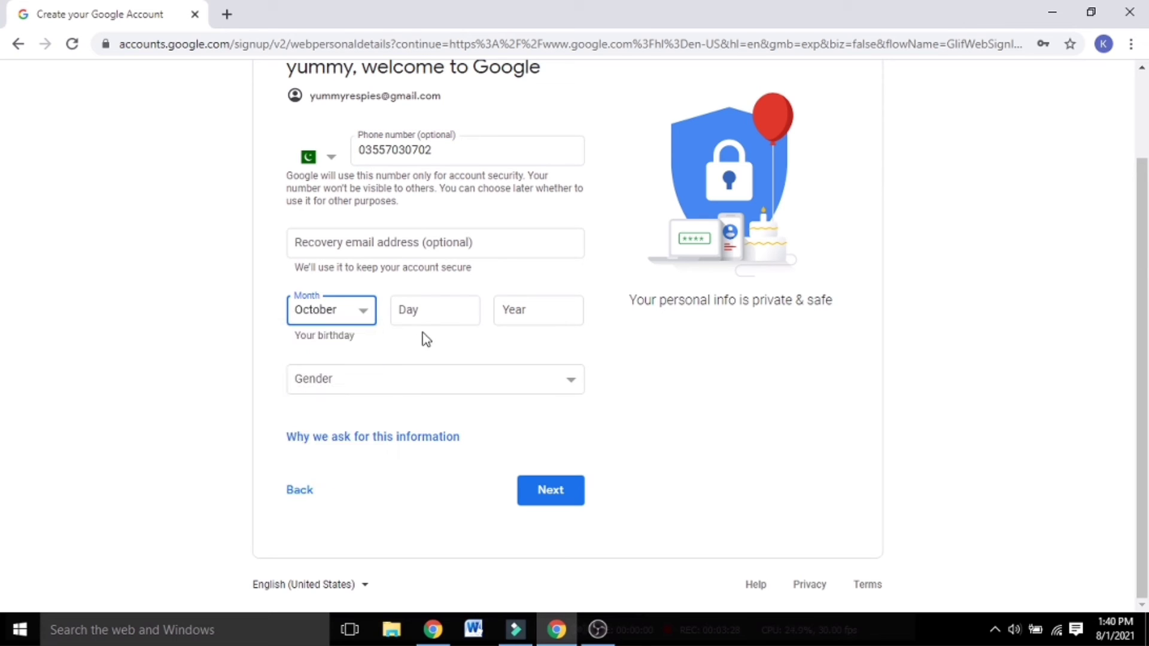
{"action": "left_click", "coordinate": [427, 313]}
{"action": "type", "text": "10"}
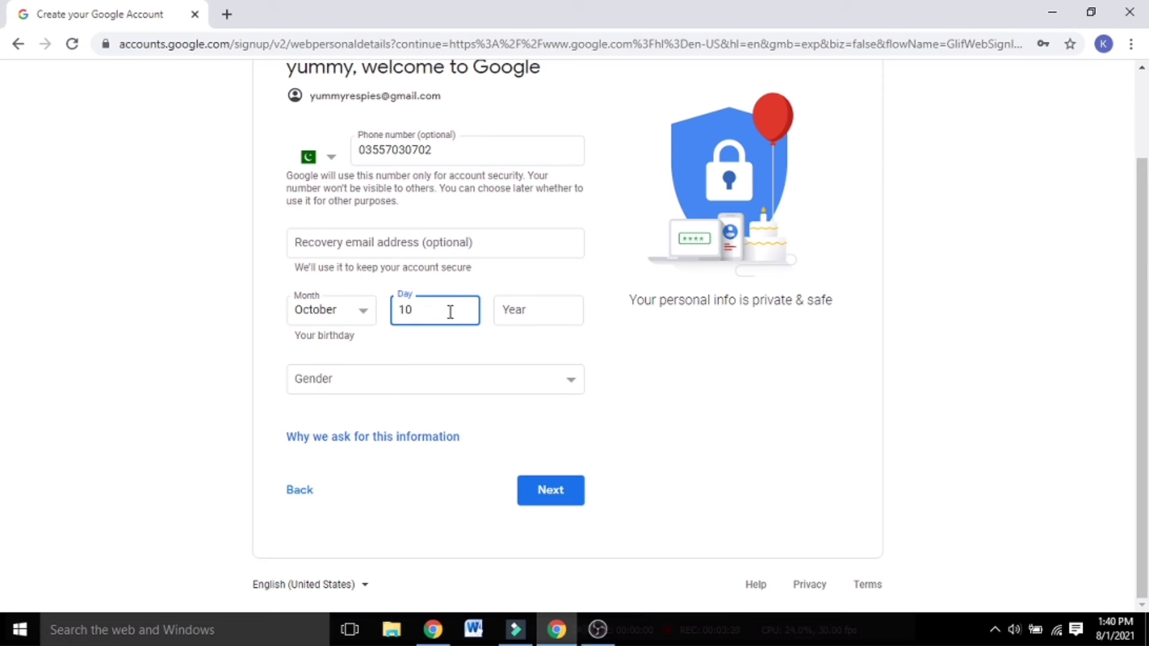
{"action": "left_click", "coordinate": [519, 311]}
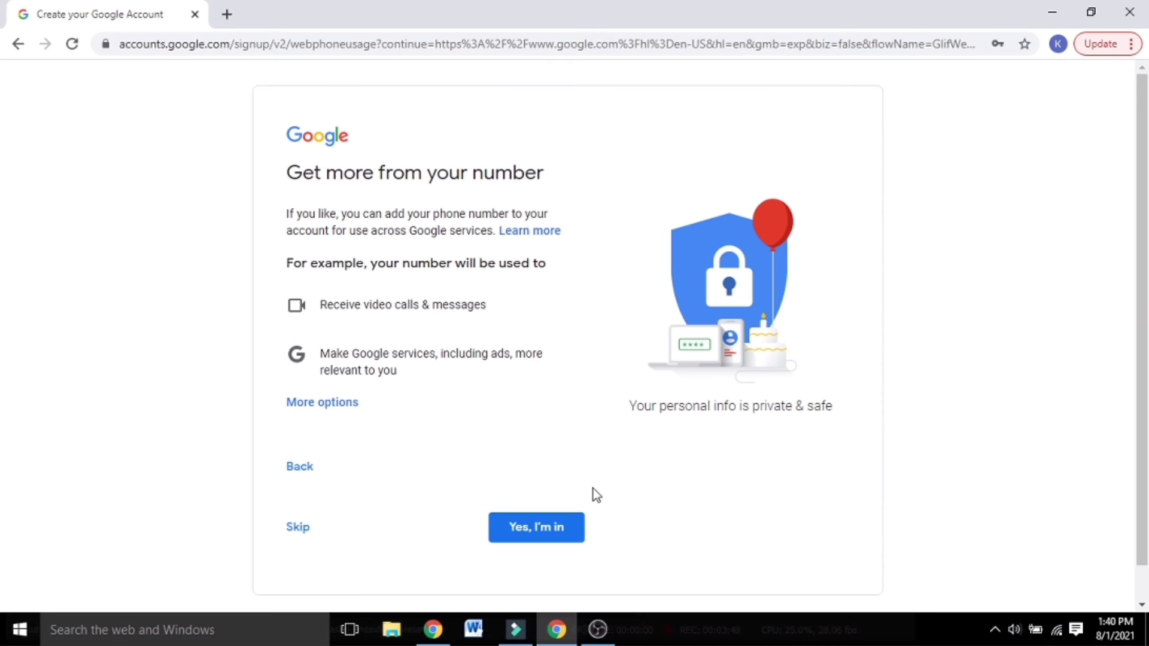
Accept using the phone number across Google services and agree to the Privacy and Terms.
{"action": "left_click", "coordinate": [554, 544]}
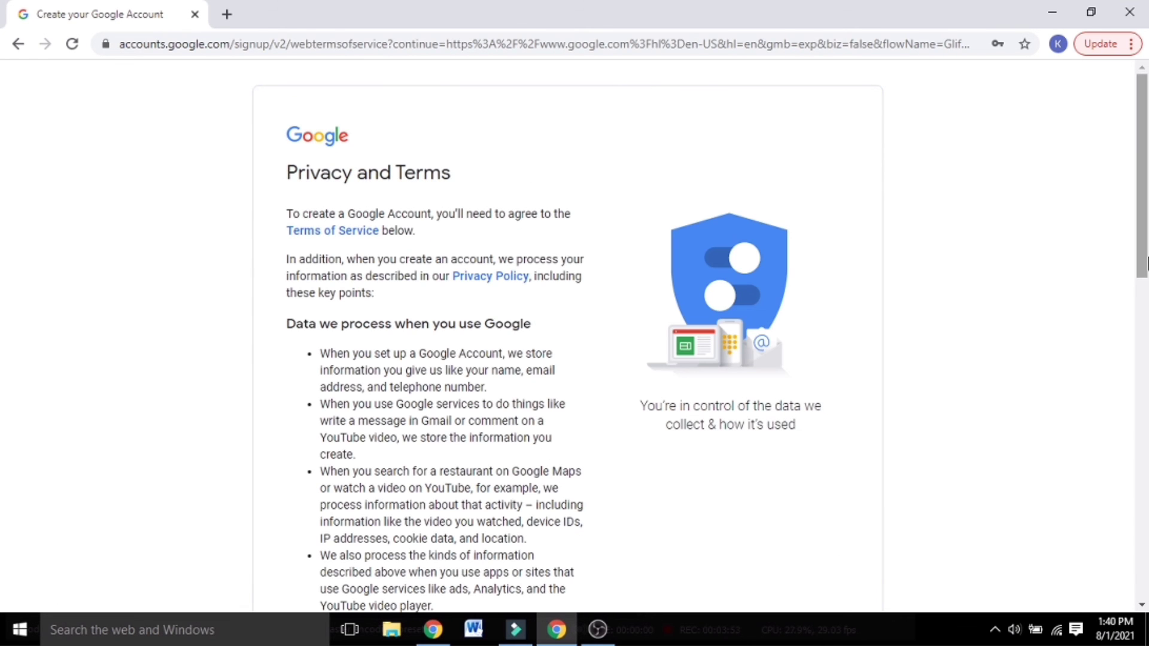
{"action": "left_click_drag", "start_coordinate": [1147, 263], "coordinate": [1146, 583]}
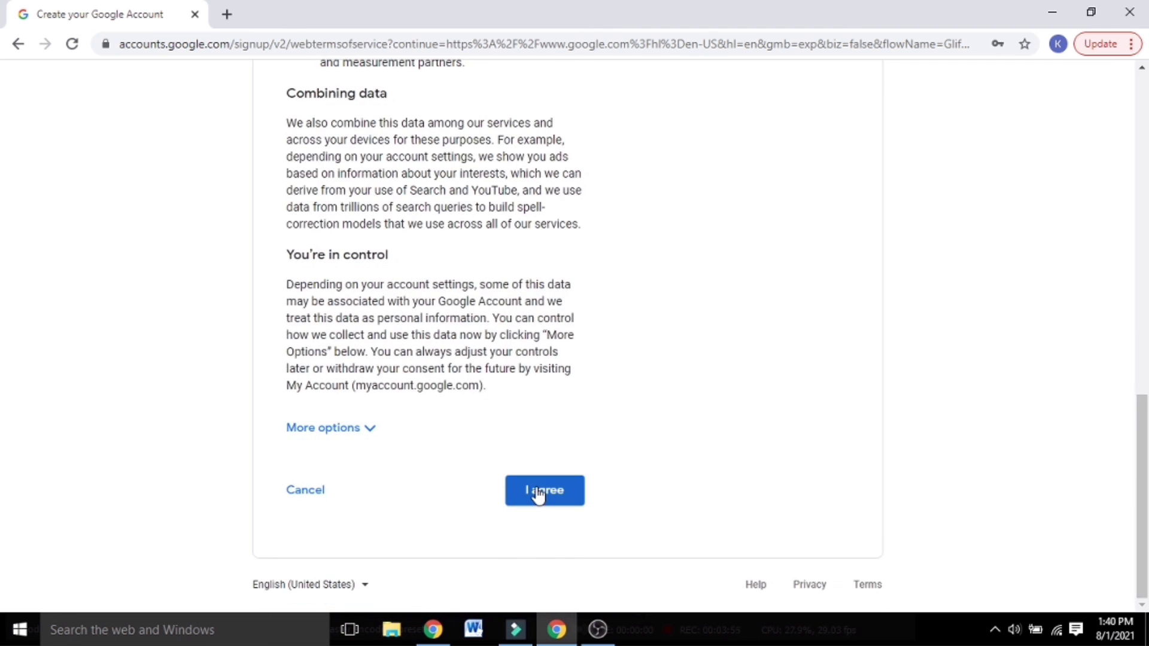
{"action": "left_click", "coordinate": [539, 494]}
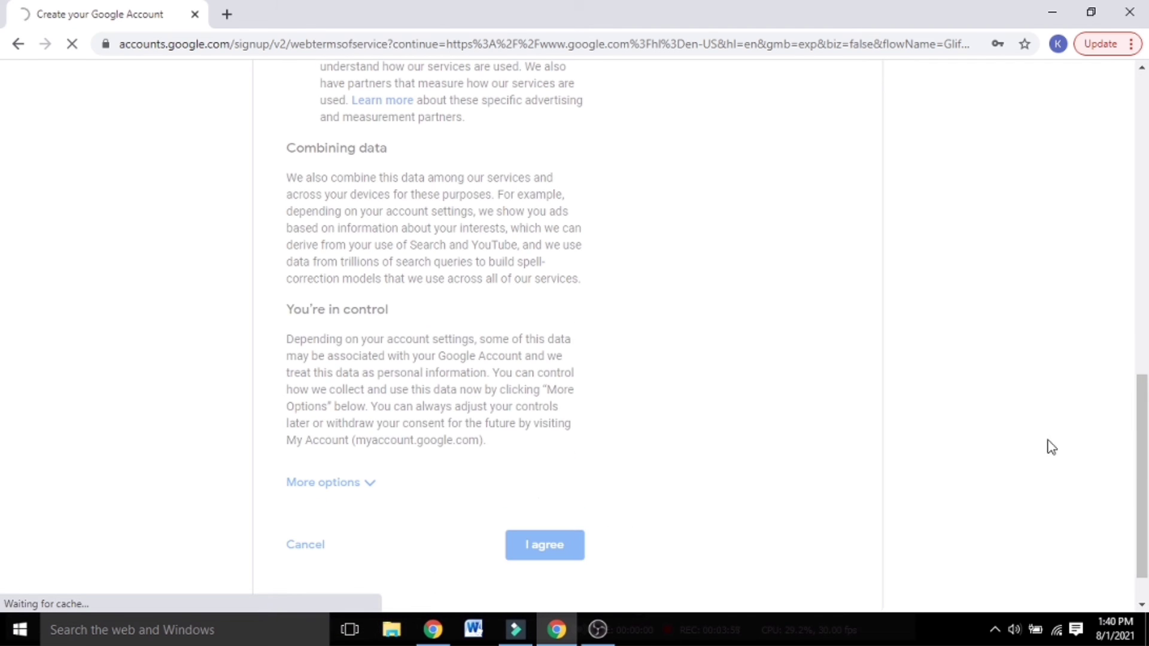
{"action": "scroll", "coordinate": [1052, 447], "scroll_direction": "down", "scroll_amount": 1}
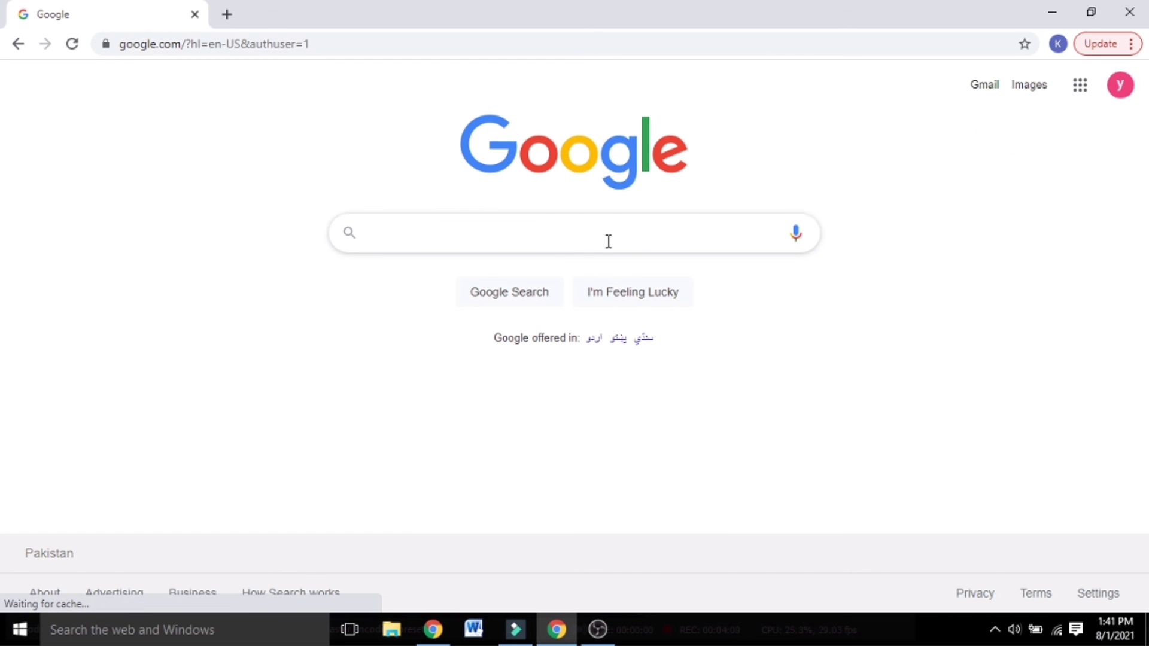
Search Google for 'blogger.com' and open the advertised result about creating a free blog.
{"action": "left_click", "coordinate": [525, 247]}
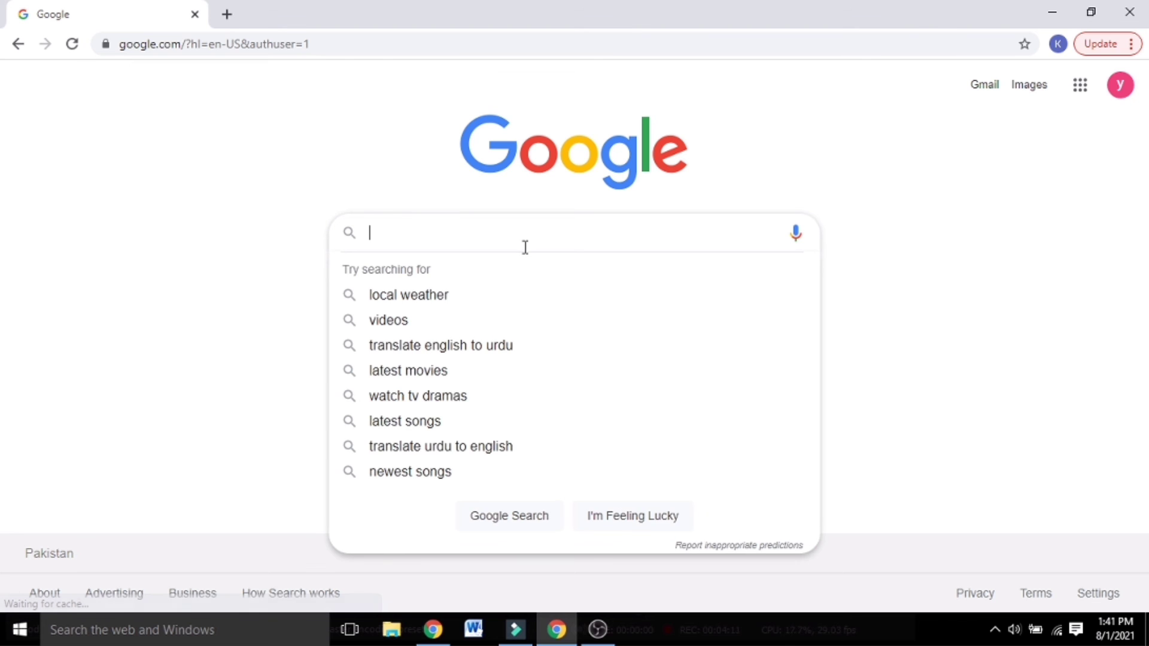
{"action": "type", "text": "bl"}
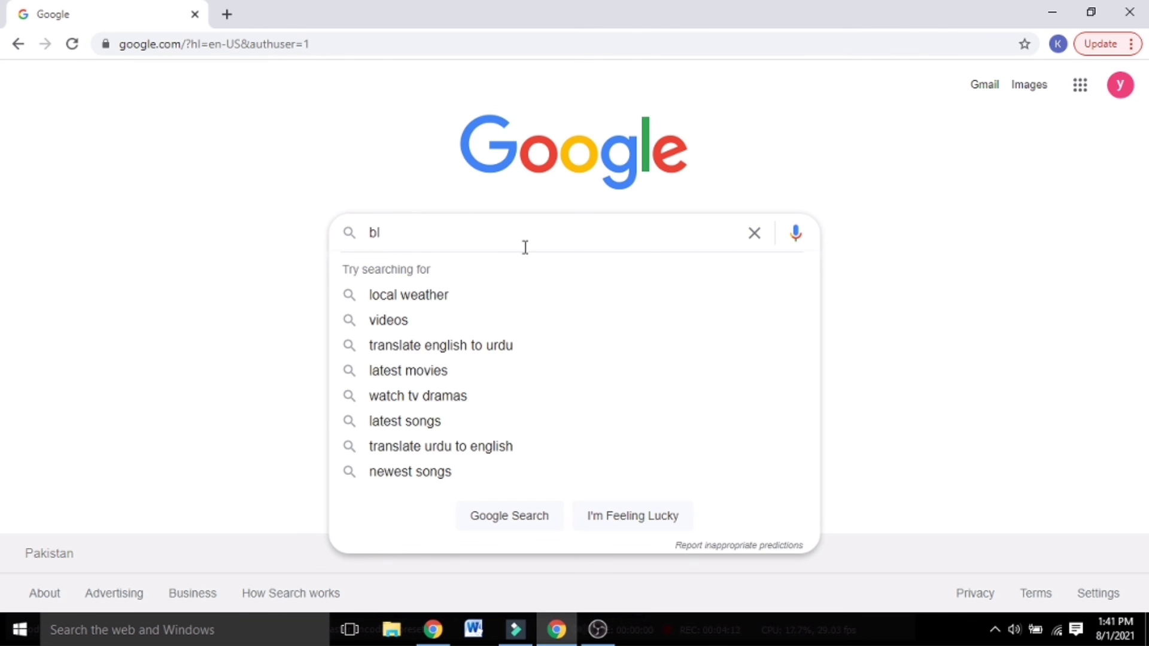
{"action": "type", "text": "ogger.c"}
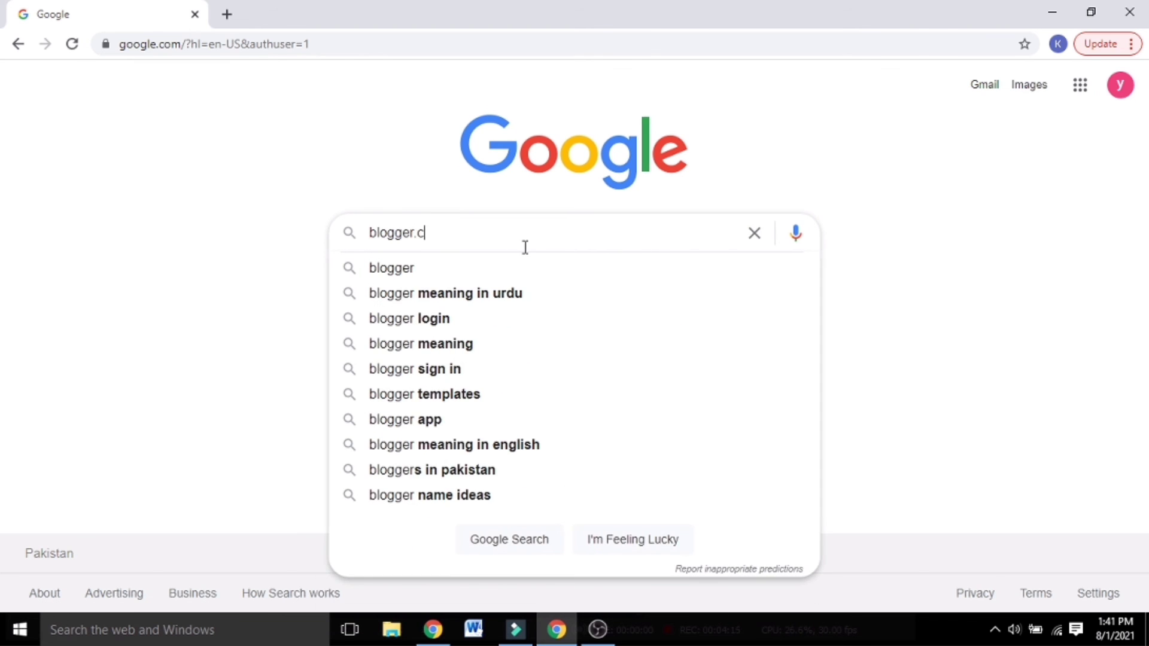
{"action": "type", "text": "om"}
{"action": "key", "text": "Return"}
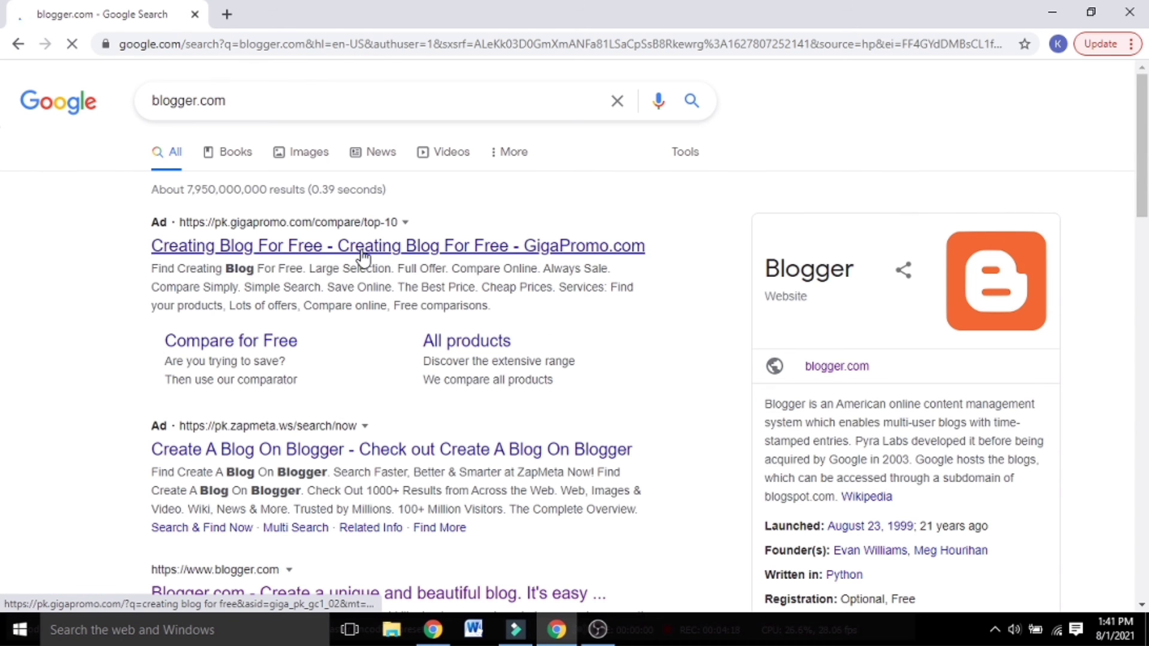
{"action": "left_click", "coordinate": [363, 248]}
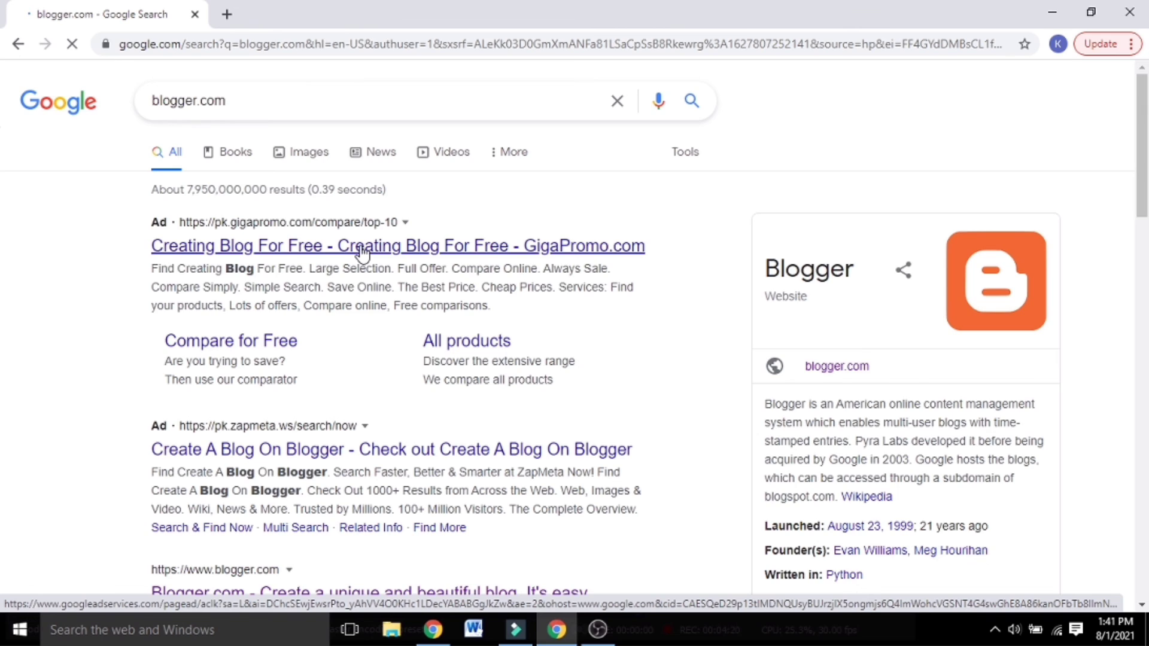